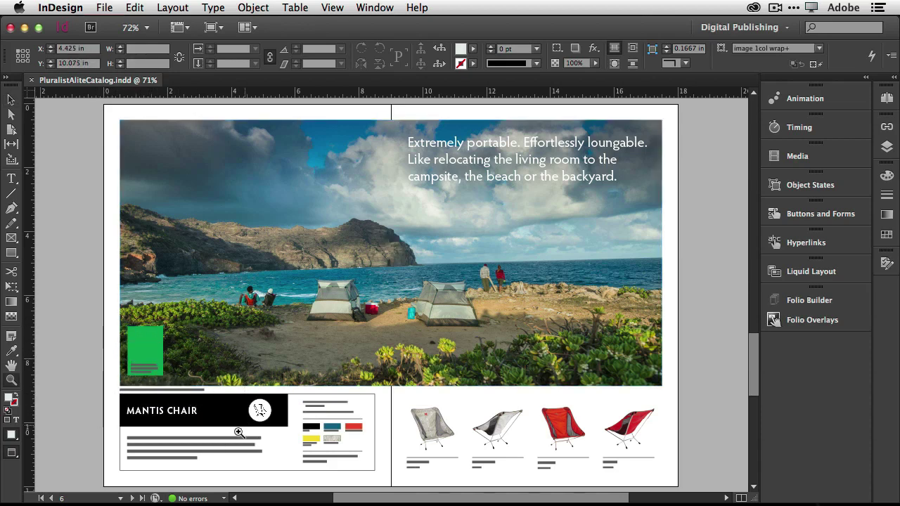
left_click_drag(230, 422, 123, 344)
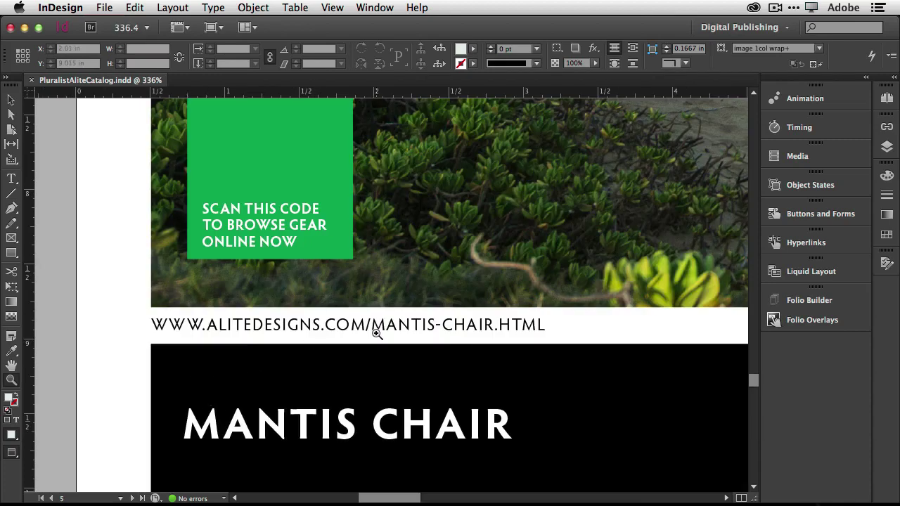
scroll(377, 333, "up", 5)
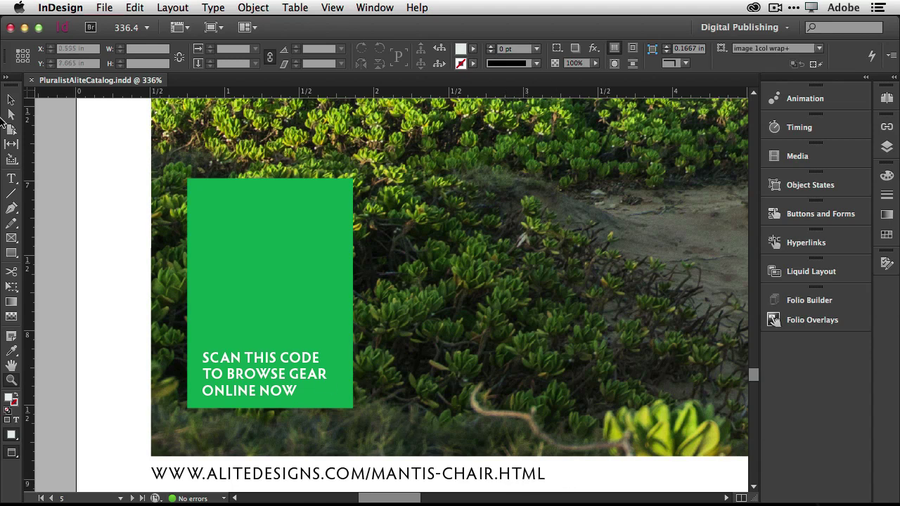
left_click(12, 178)
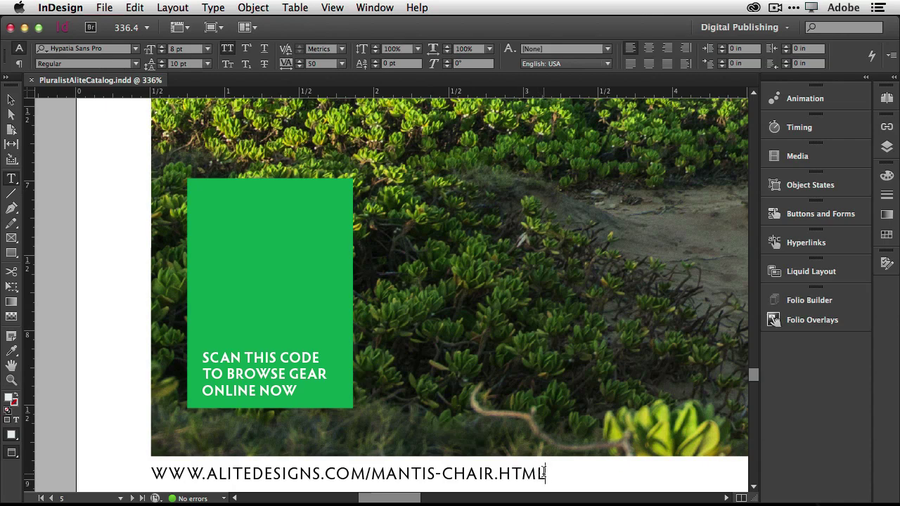
left_click_drag(543, 472, 347, 450)
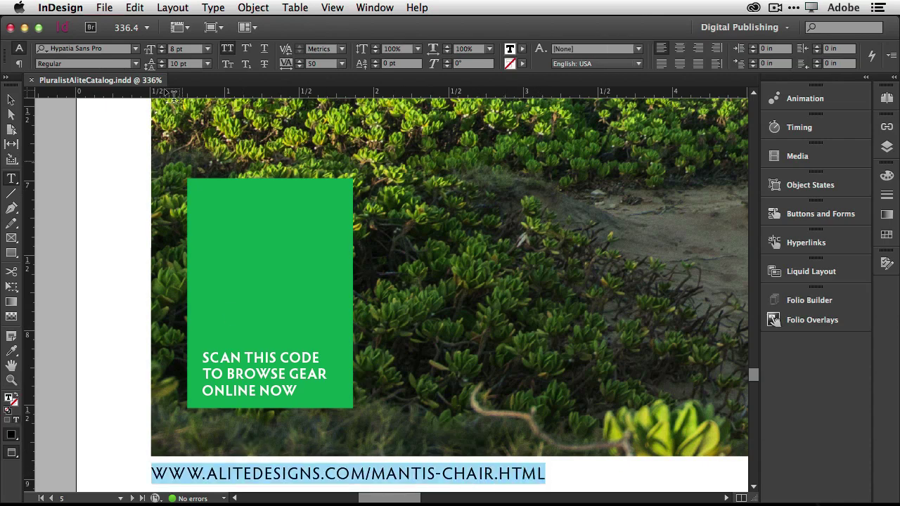
left_click(134, 7)
left_click(144, 59)
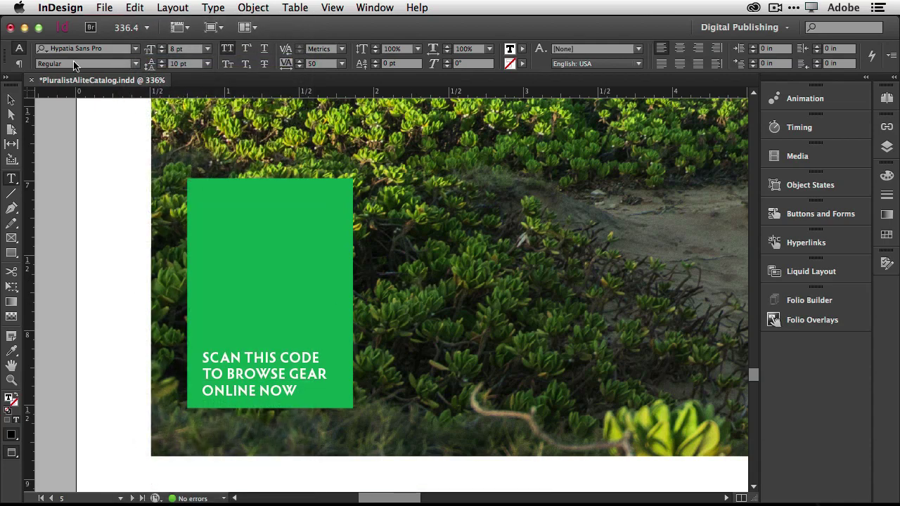
left_click(9, 101)
- Select the green frame and bring up its context menu to reach Generate QR Code
left_click(263, 240)
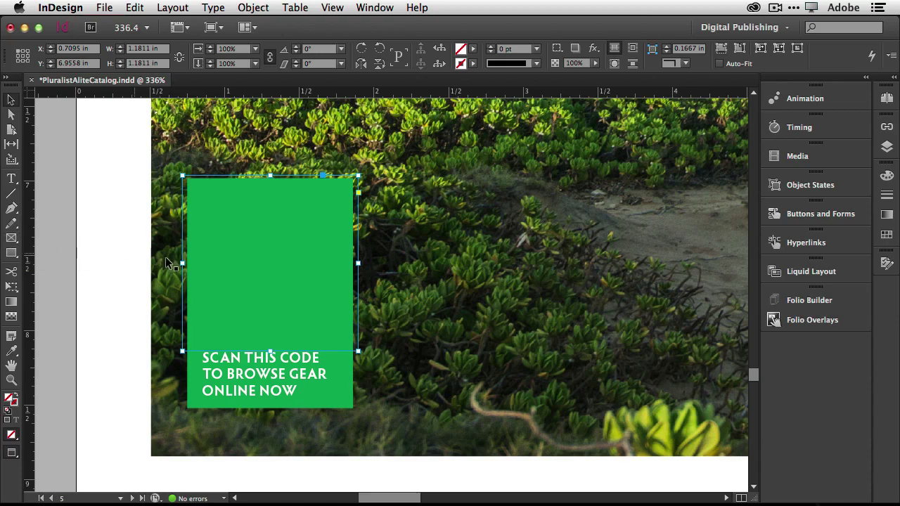
left_click(250, 8)
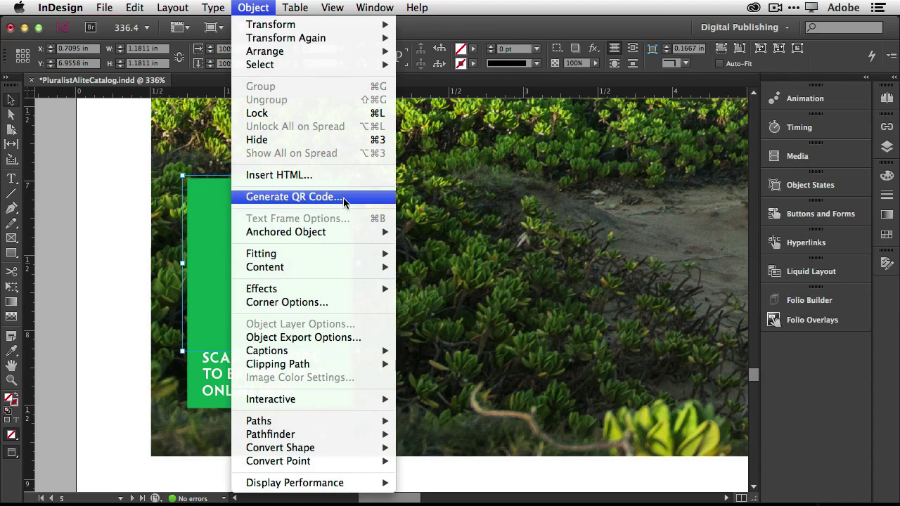
left_click(253, 7)
right_click(236, 250)
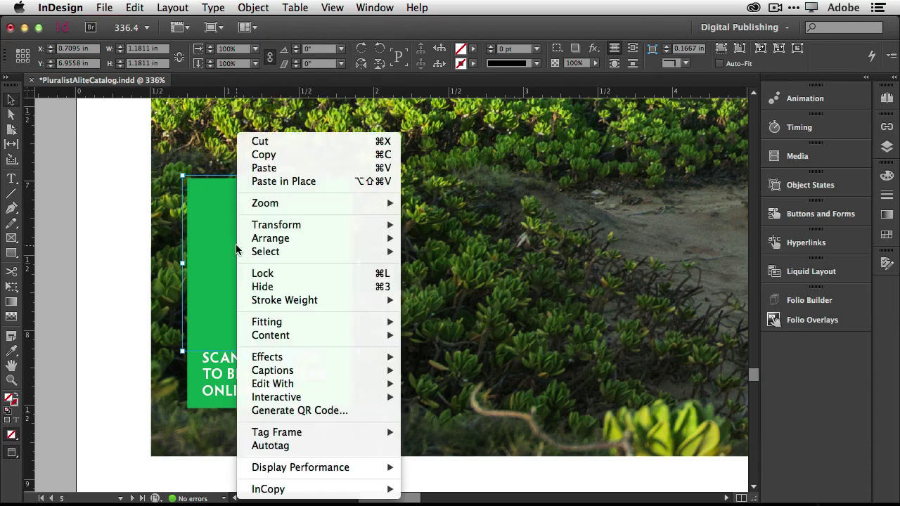
- Start Generate QR Code and preview the Web Hyperlink and Plain Text types
left_click(326, 411)
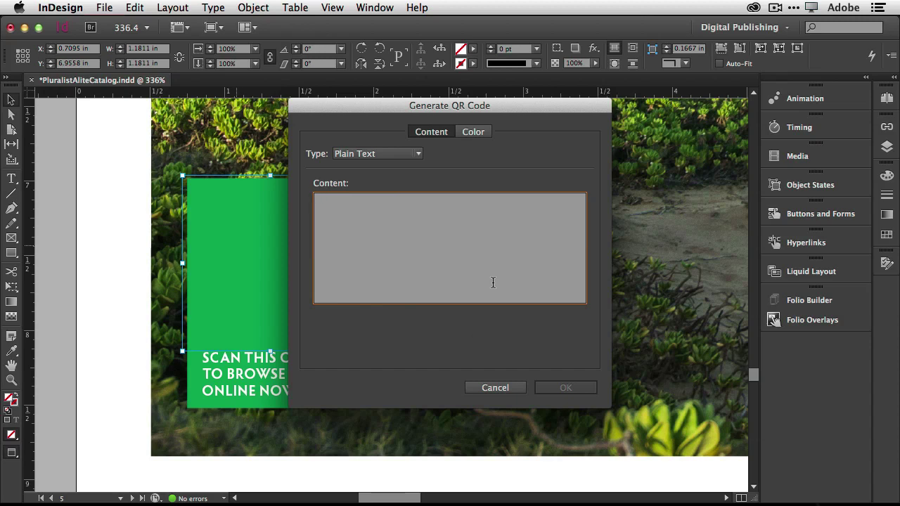
left_click(373, 155)
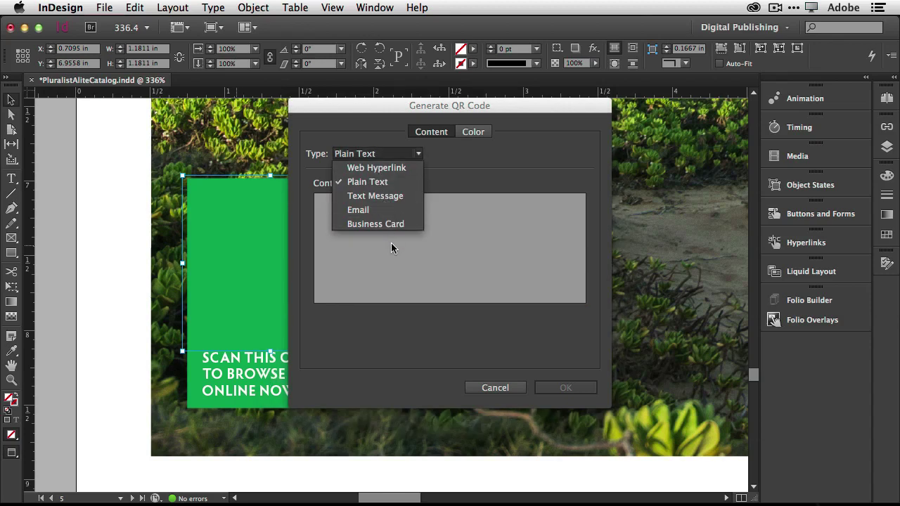
left_click(394, 169)
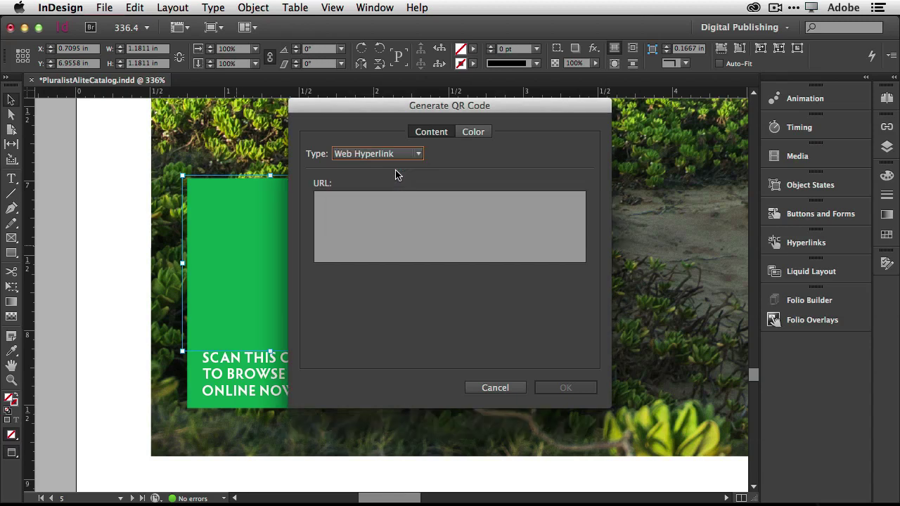
left_click(411, 153)
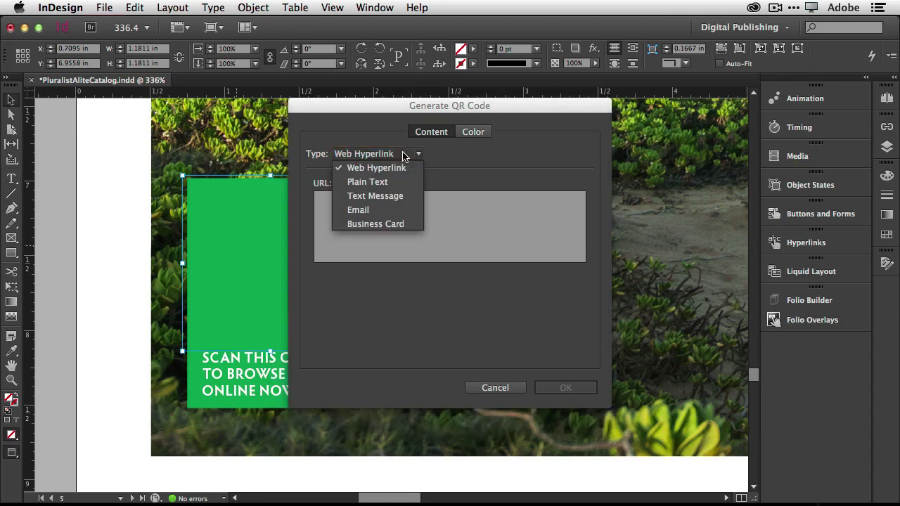
left_click(404, 183)
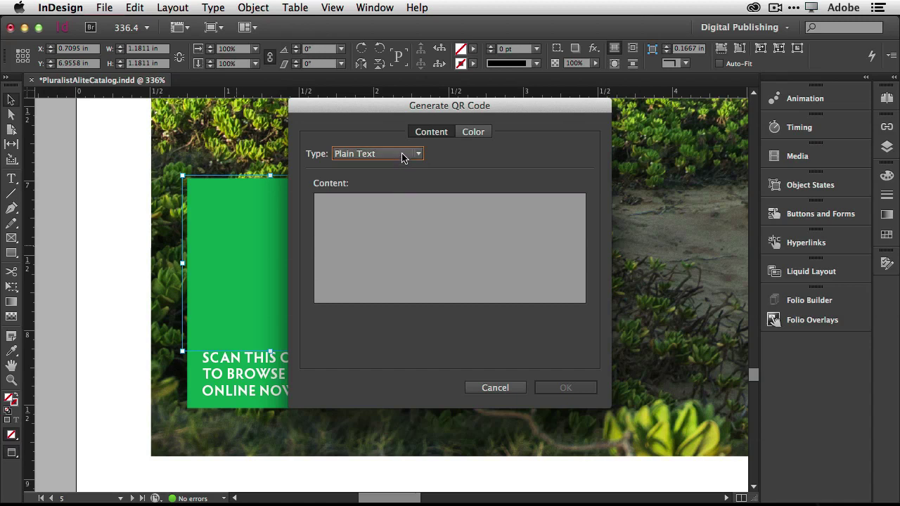
- Preview the Text Message, Email and Business Card QR code types' fields
left_click(402, 154)
left_click(400, 196)
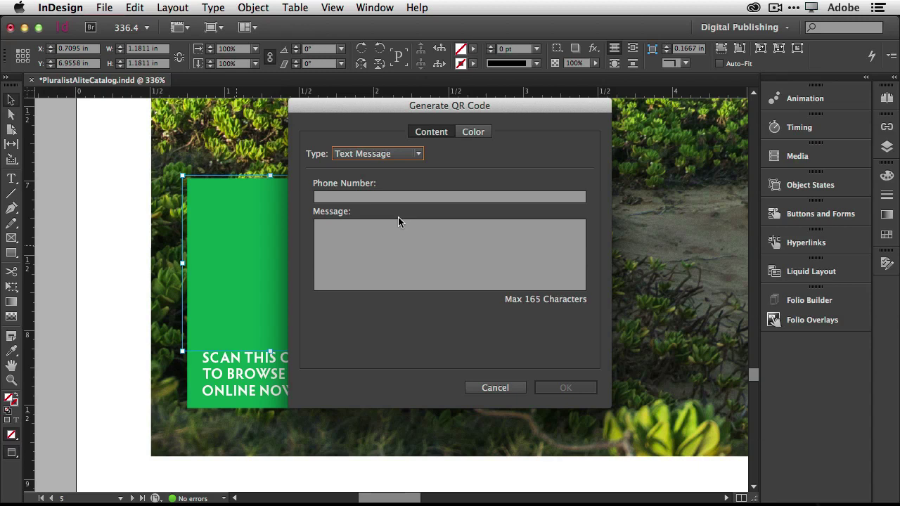
left_click(378, 153)
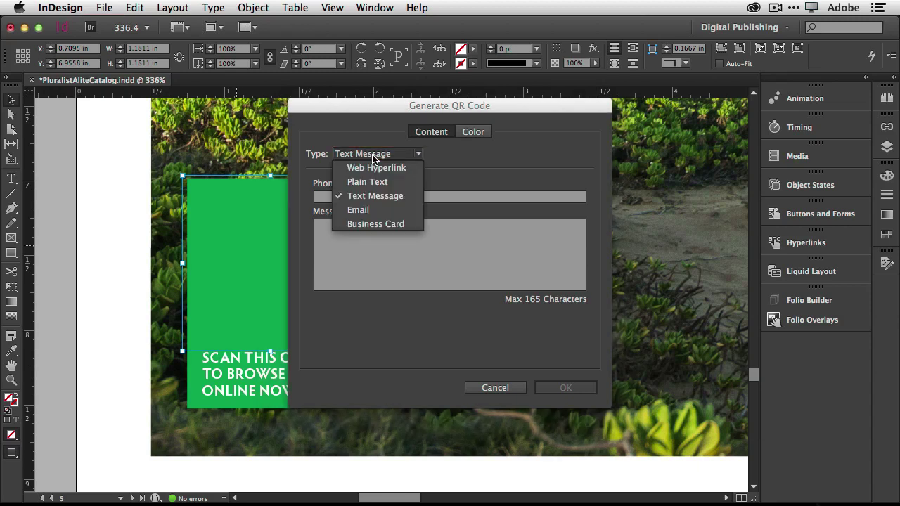
left_click(373, 210)
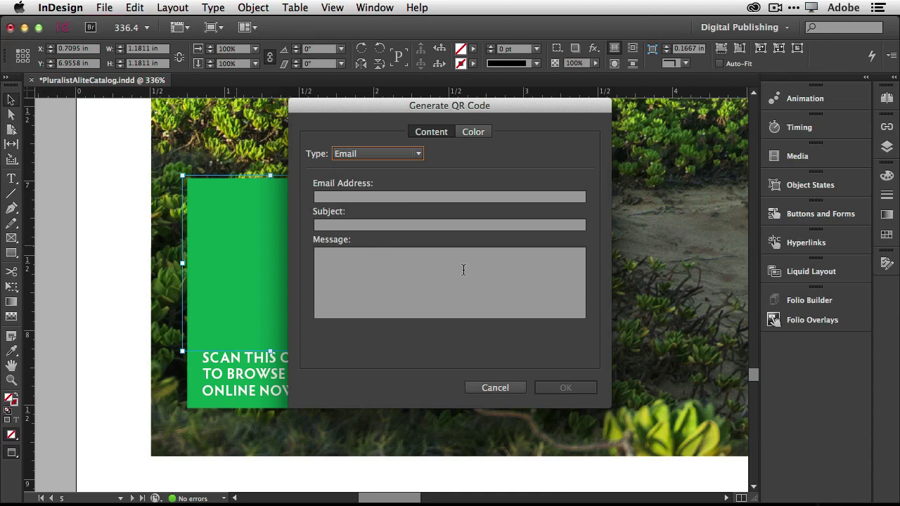
left_click(388, 154)
left_click(397, 221)
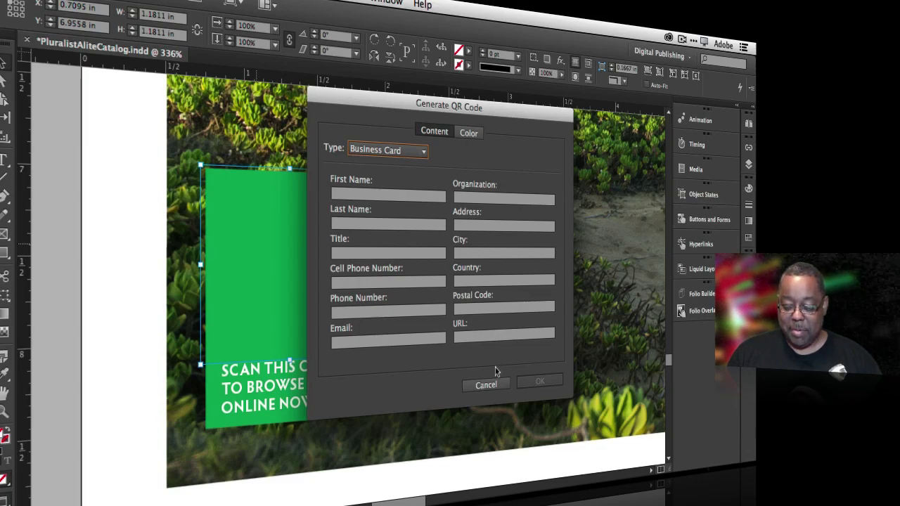
left_click(403, 151)
left_click(390, 169)
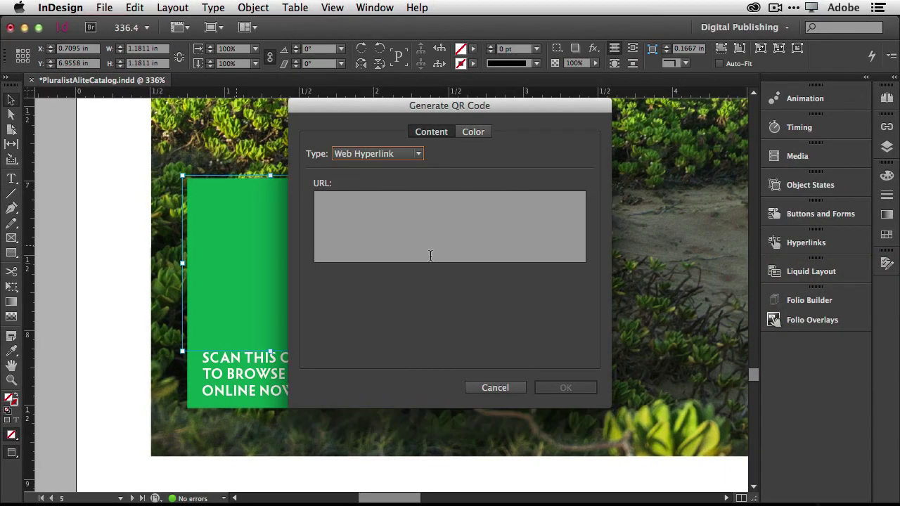
left_click(400, 219)
key("super+v")
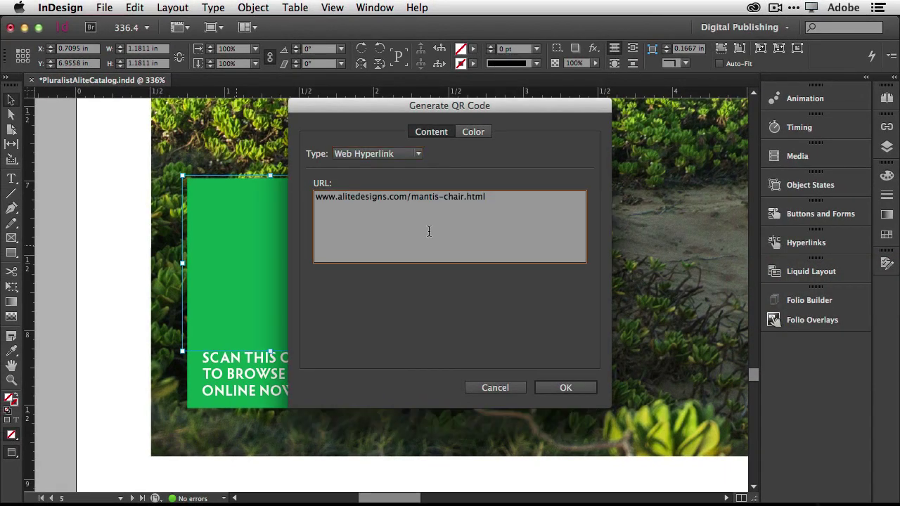
left_click(473, 132)
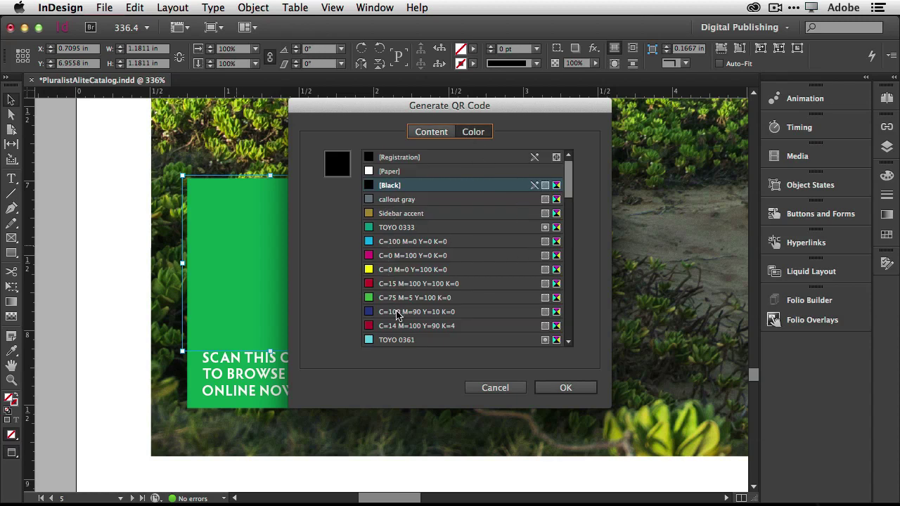
left_click(388, 171)
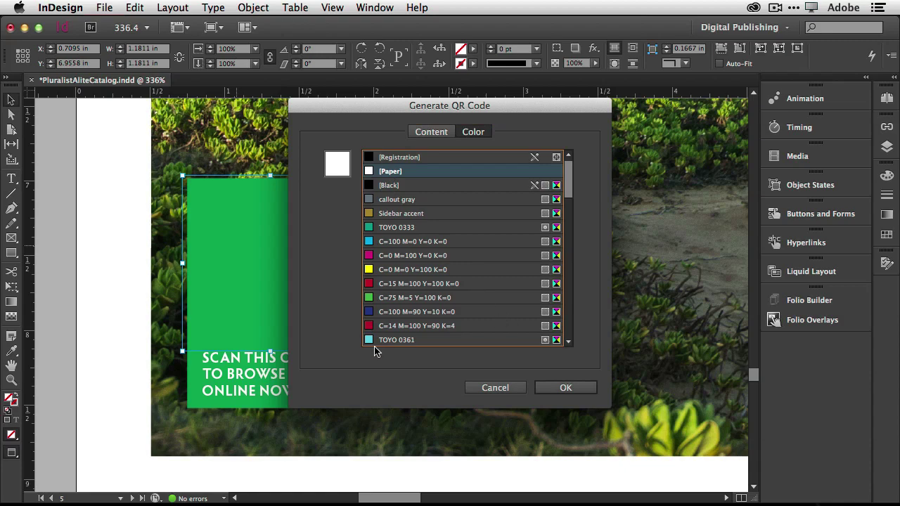
left_click(567, 388)
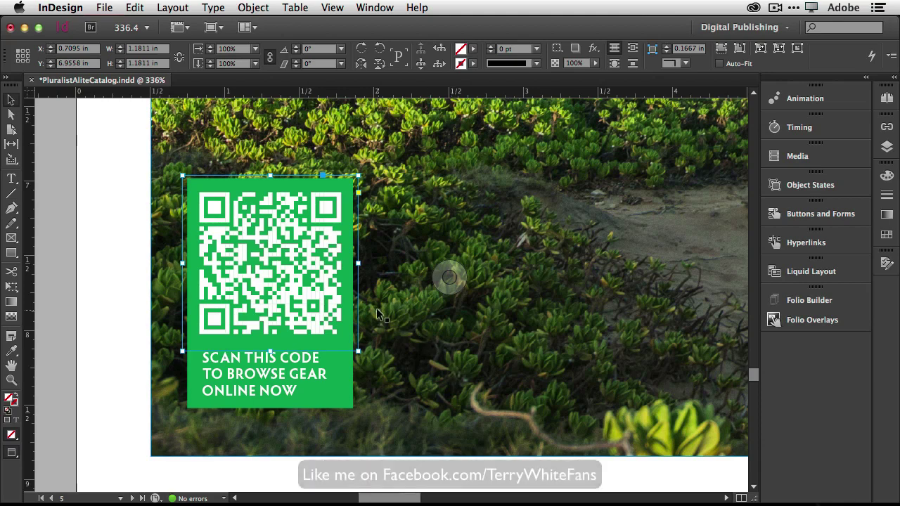
mouse_move(318, 288)
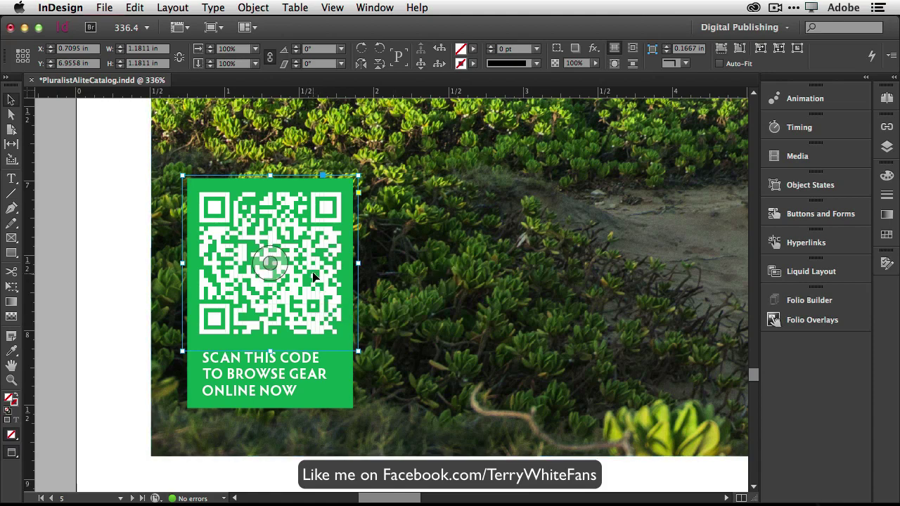
right_click(313, 277)
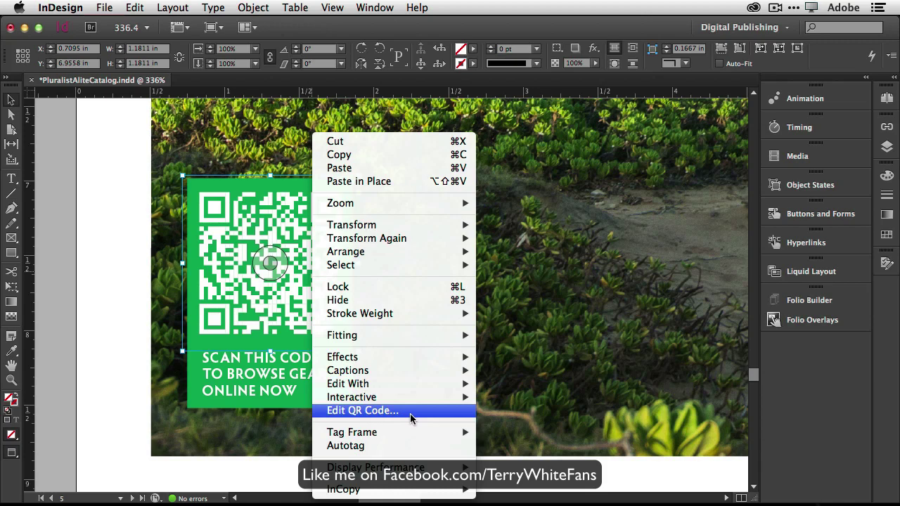
left_click(362, 411)
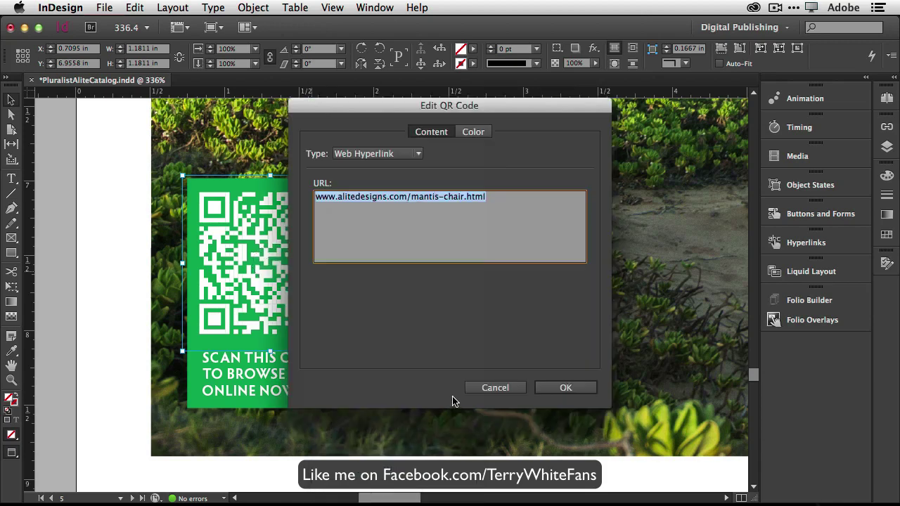
left_click_drag(336, 200, 479, 226)
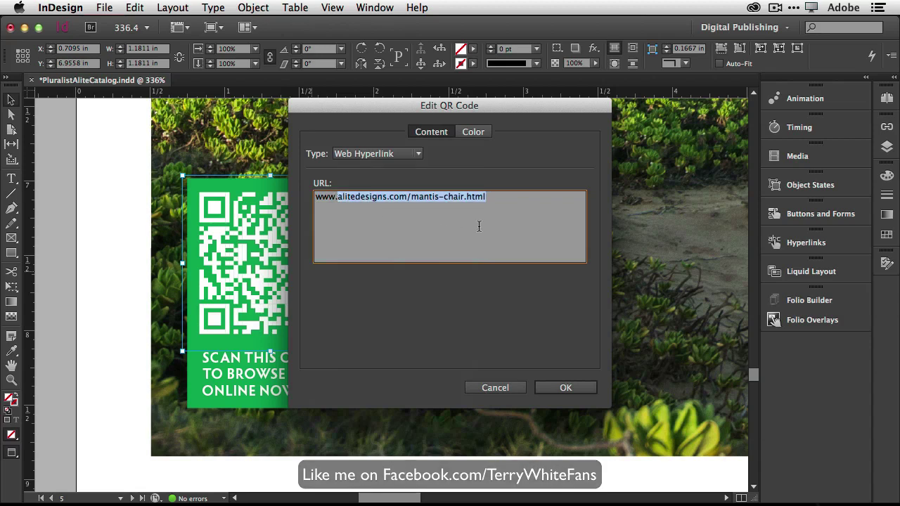
type("terrywhite.com")
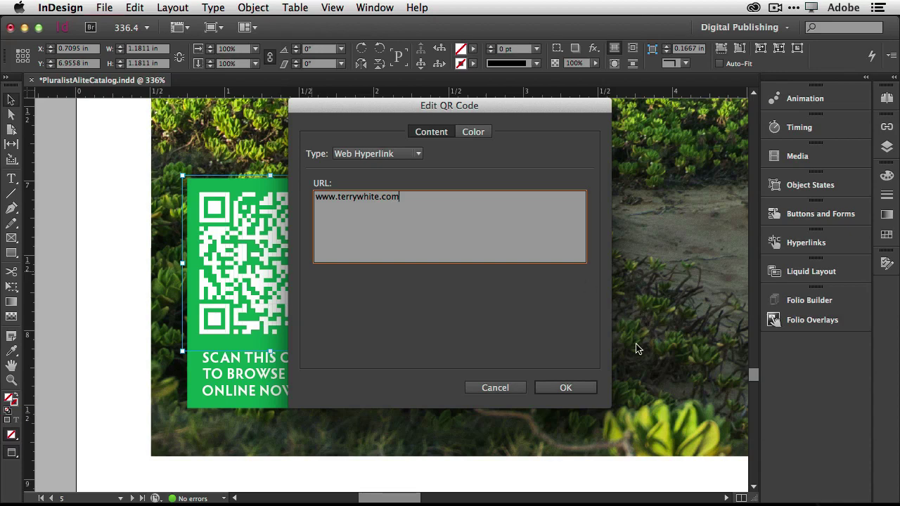
left_click(566, 388)
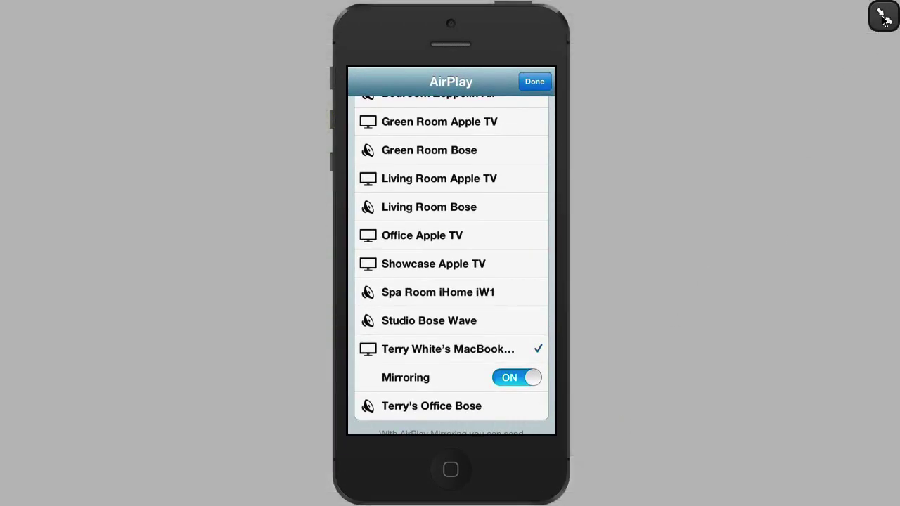
- Exit Reflector full screen and move the iPhone mirror window aside to reveal the QR code
left_click(883, 21)
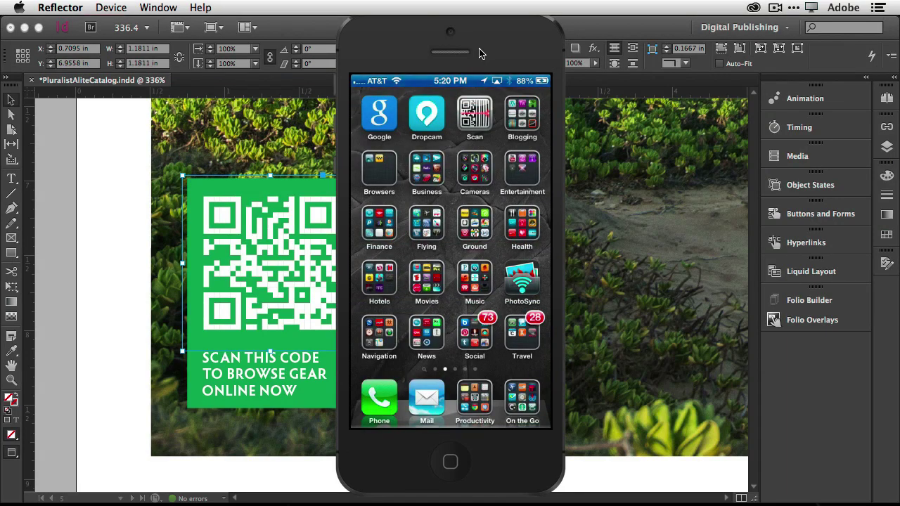
left_click_drag(491, 54, 671, 54)
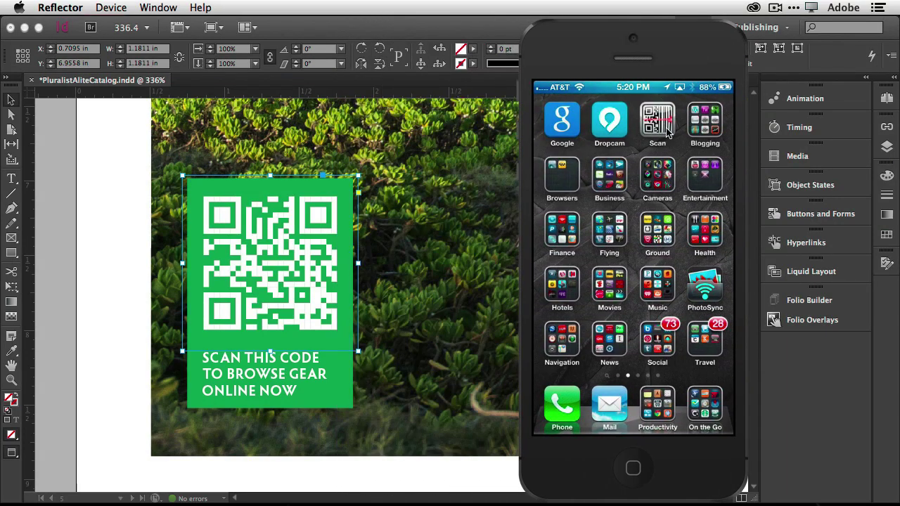